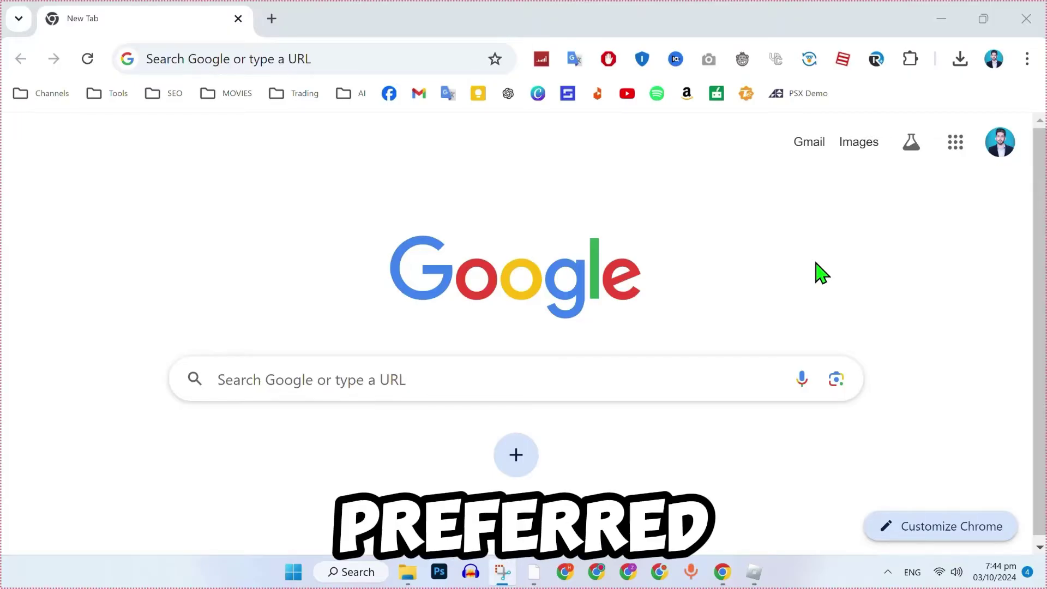
Search Google for "ld player download".
left_click(455, 379)
type("ld player download")
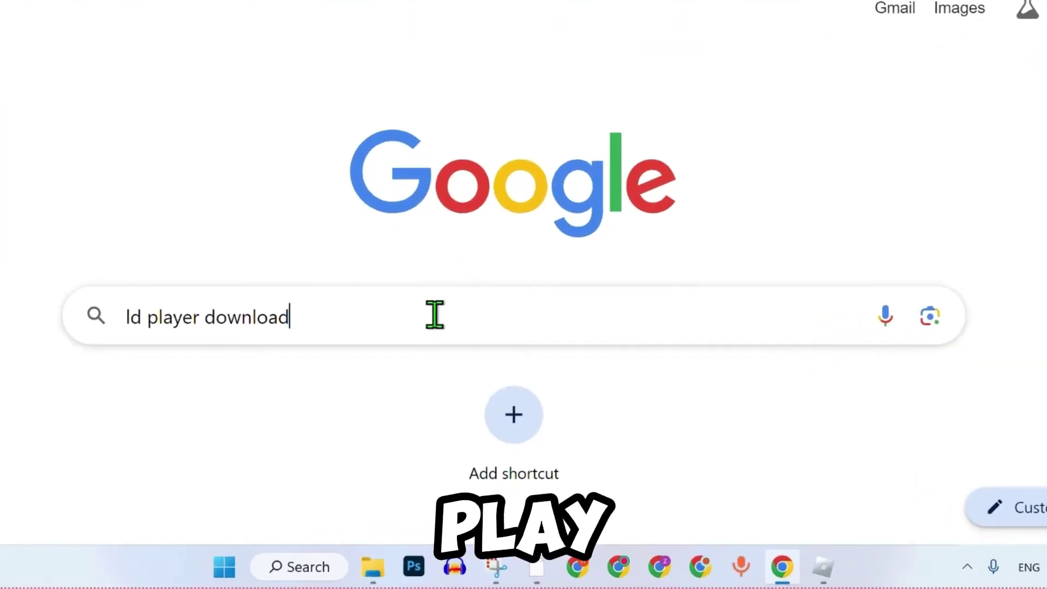
key("Return")
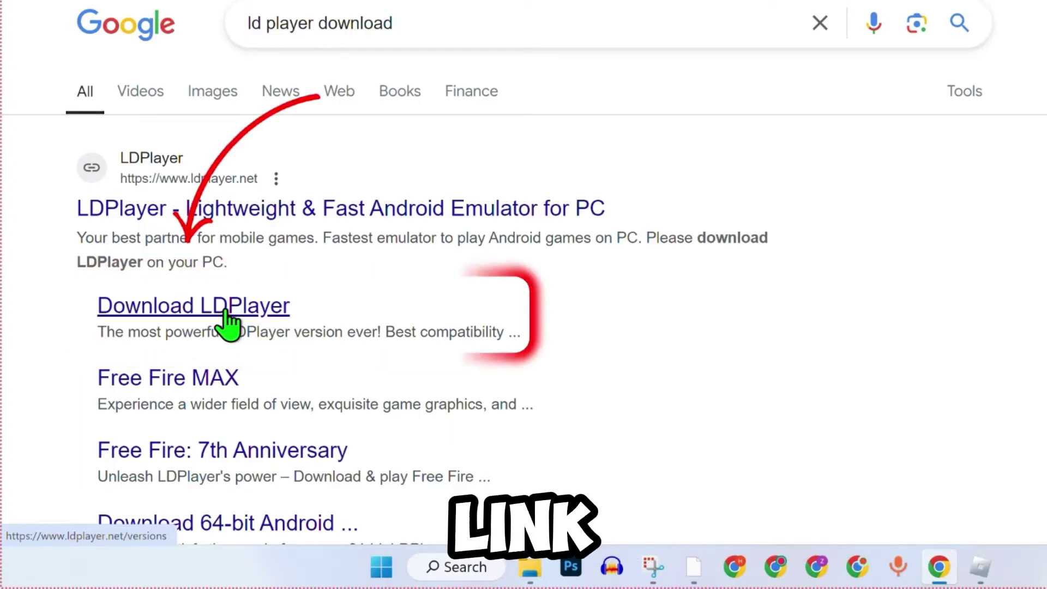
Download the LDPlayer 5 (64 Bit) installer from the ldplayer.net versions page.
left_click(227, 314)
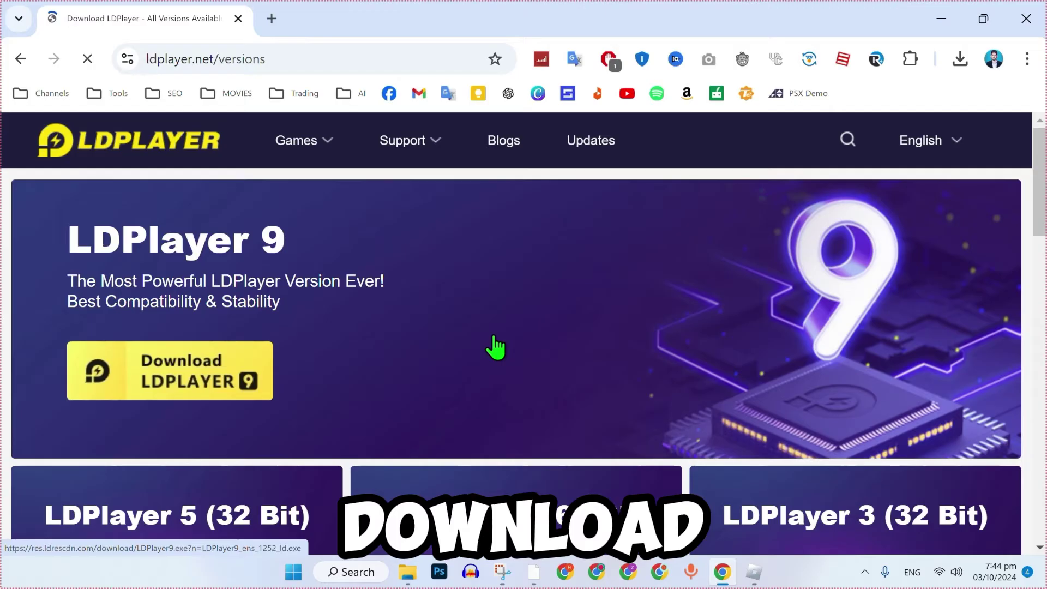
scroll(495, 347, "down", 3)
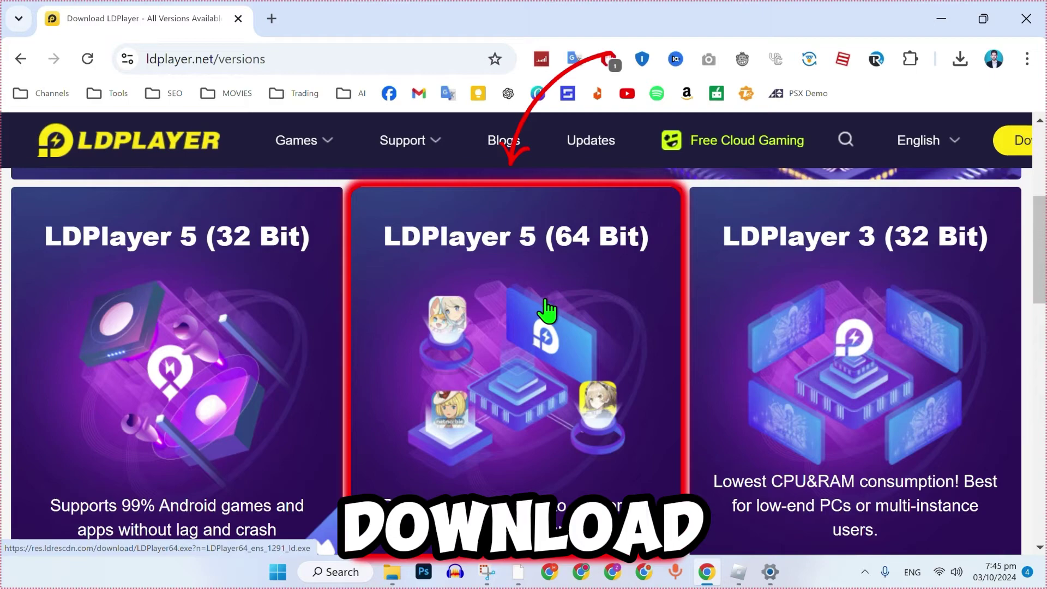
left_click(546, 311)
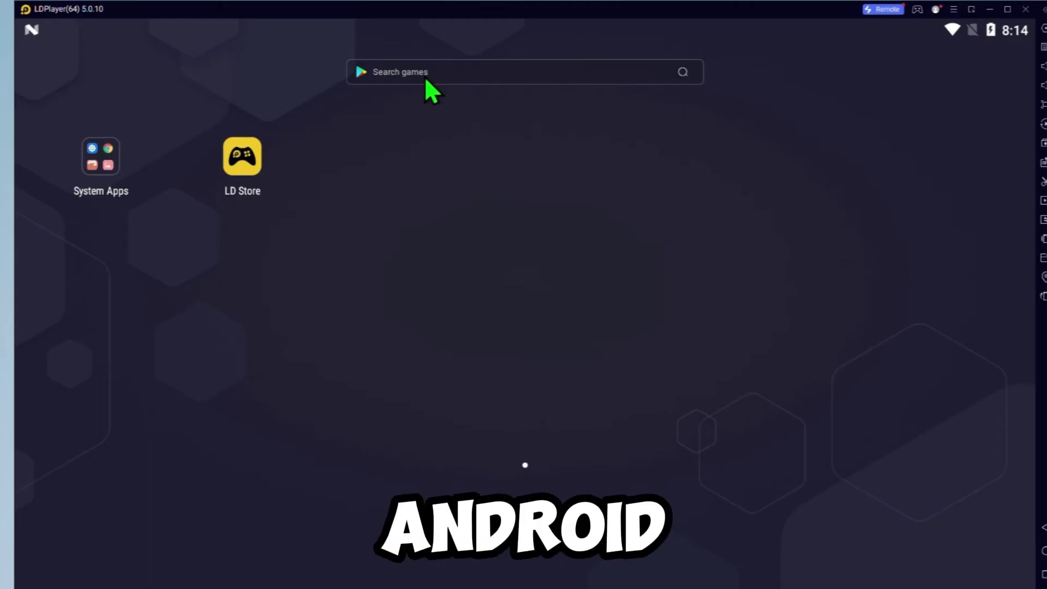
Open the LD Store game search and view the Among Us details page.
left_click(425, 75)
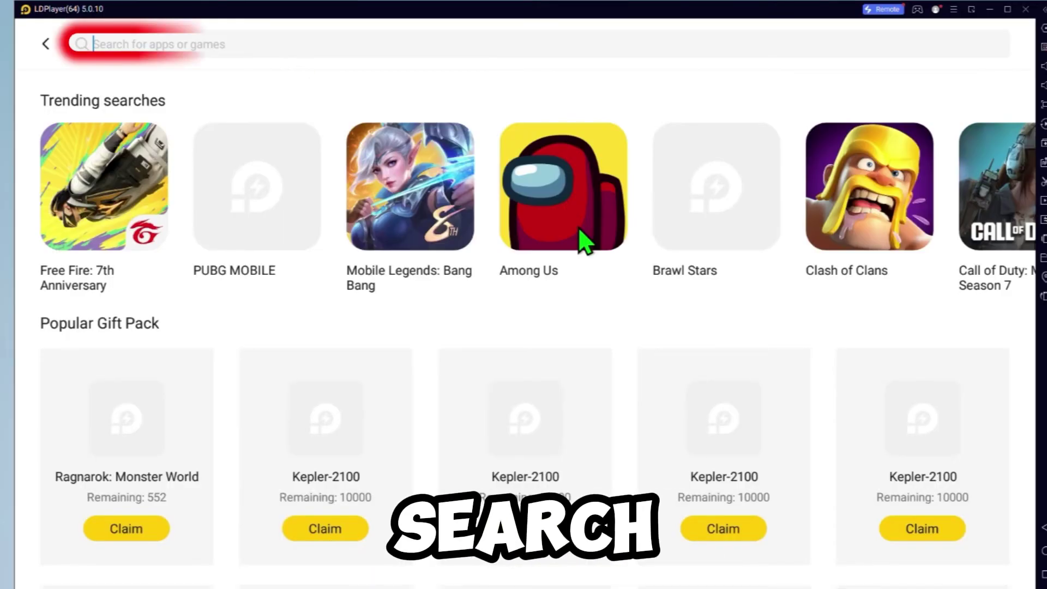
left_click(580, 236)
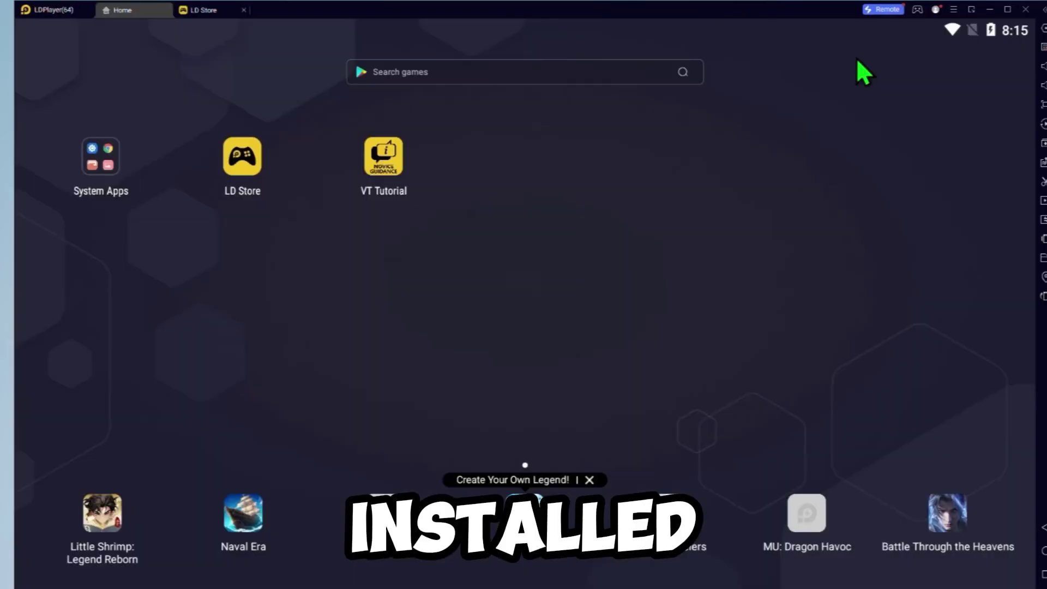
Open Settings from the title-bar menu to show resolution, CPU and RAM options.
left_click(953, 11)
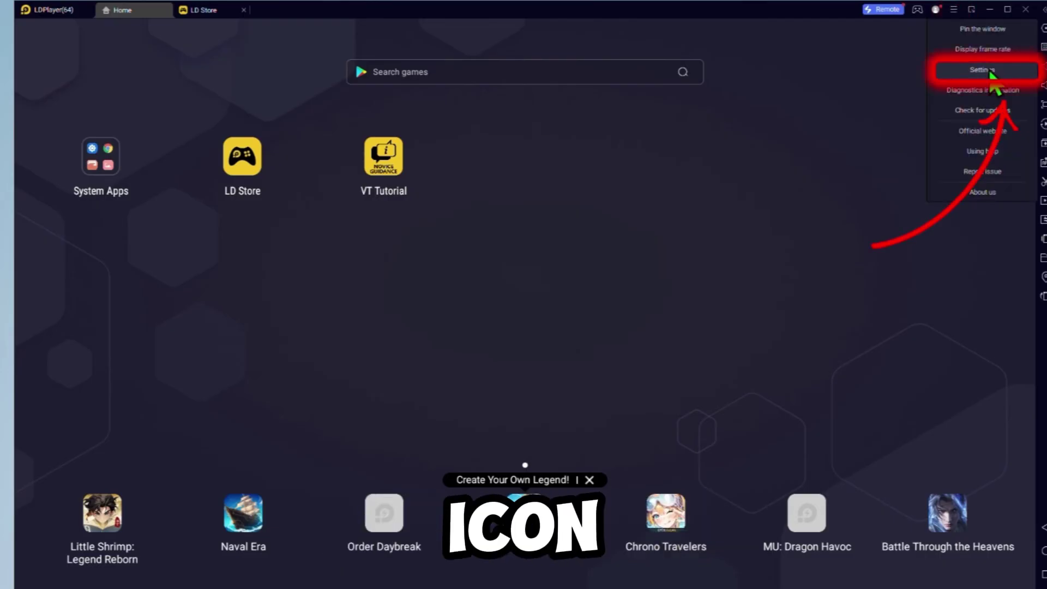
left_click(981, 70)
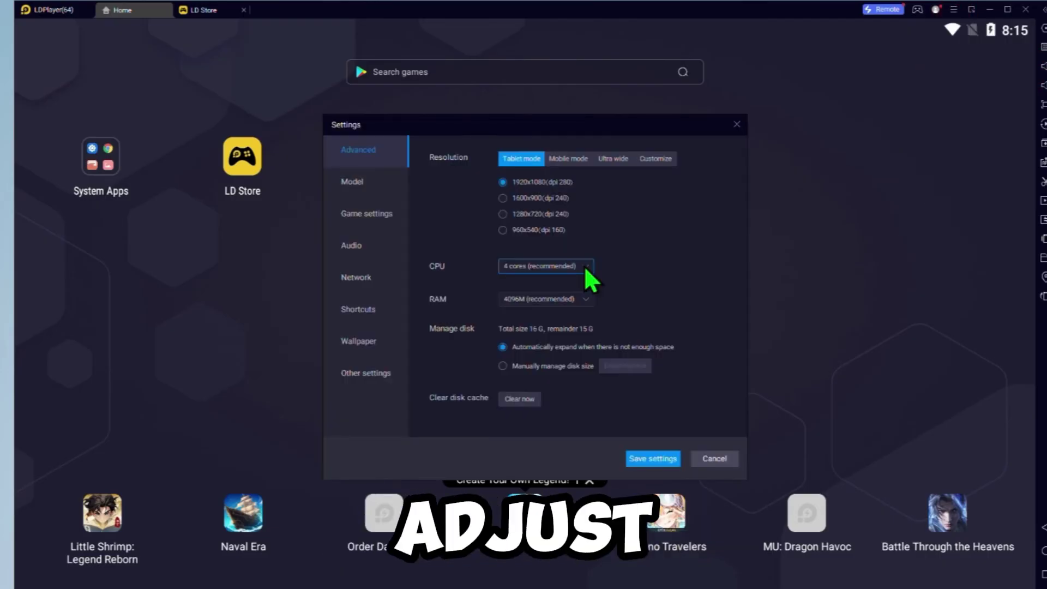